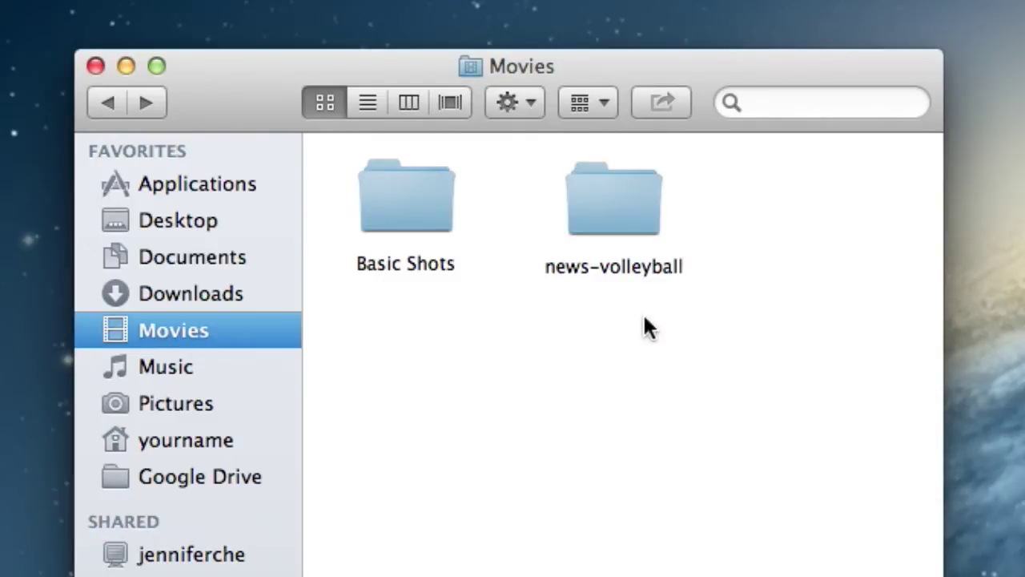
Open the News-Volleyball folder inside Google Drive in Finder.
{"action": "left_click", "coordinate": [607, 224]}
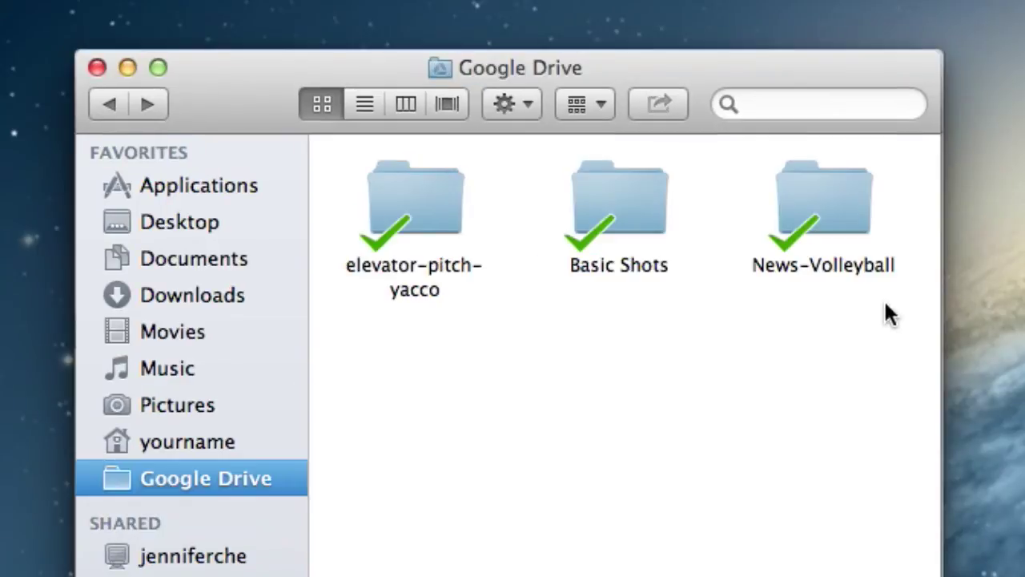
{"action": "left_click", "coordinate": [857, 227]}
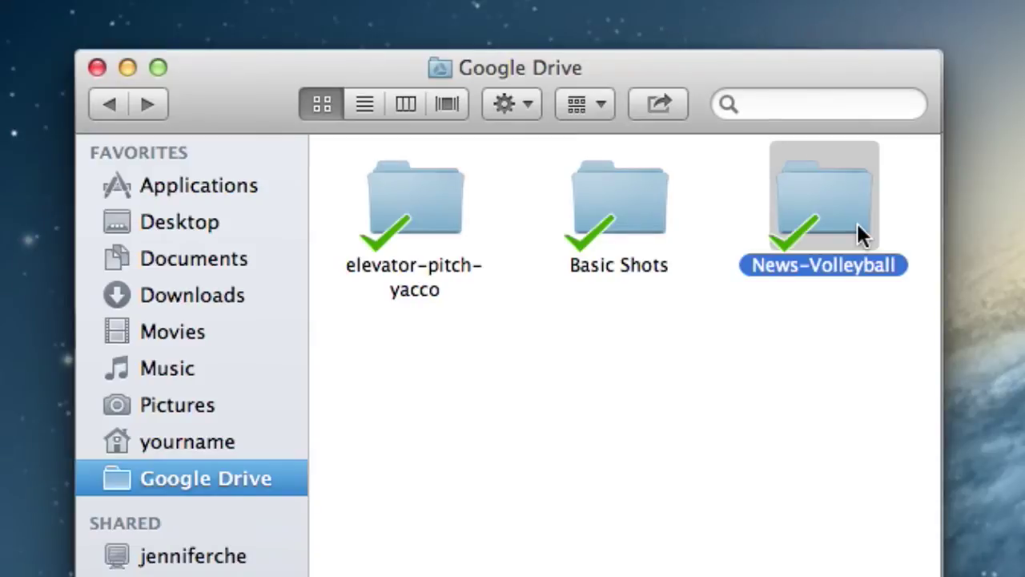
{"action": "double_click", "coordinate": [857, 226]}
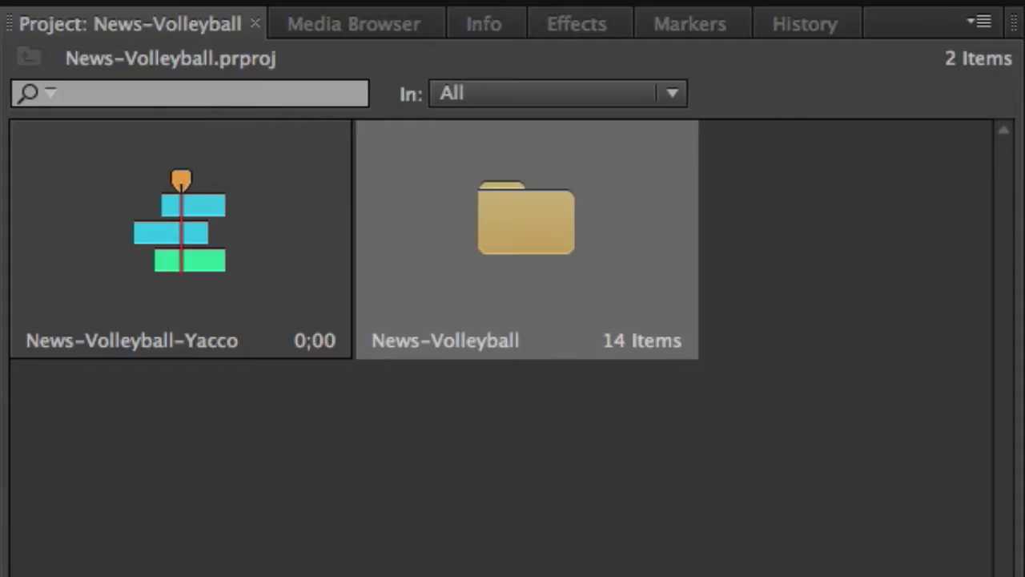
Open the News-Volleyball bin and load its last interview clip into the Source monitor.
{"action": "double_click", "coordinate": [504, 205]}
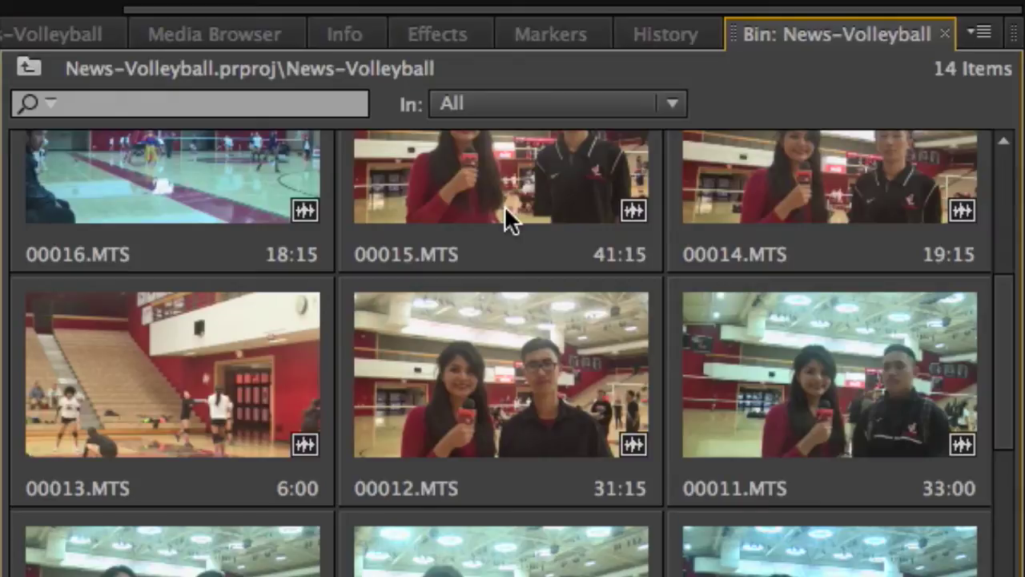
{"action": "left_click_drag", "start_coordinate": [1007, 344], "coordinate": [998, 525]}
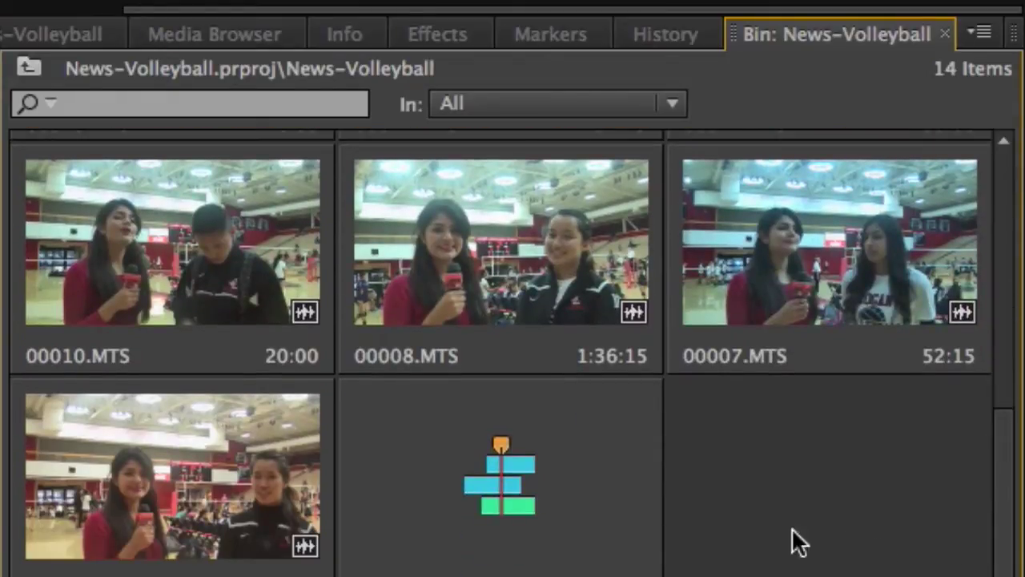
{"action": "left_click", "coordinate": [207, 493]}
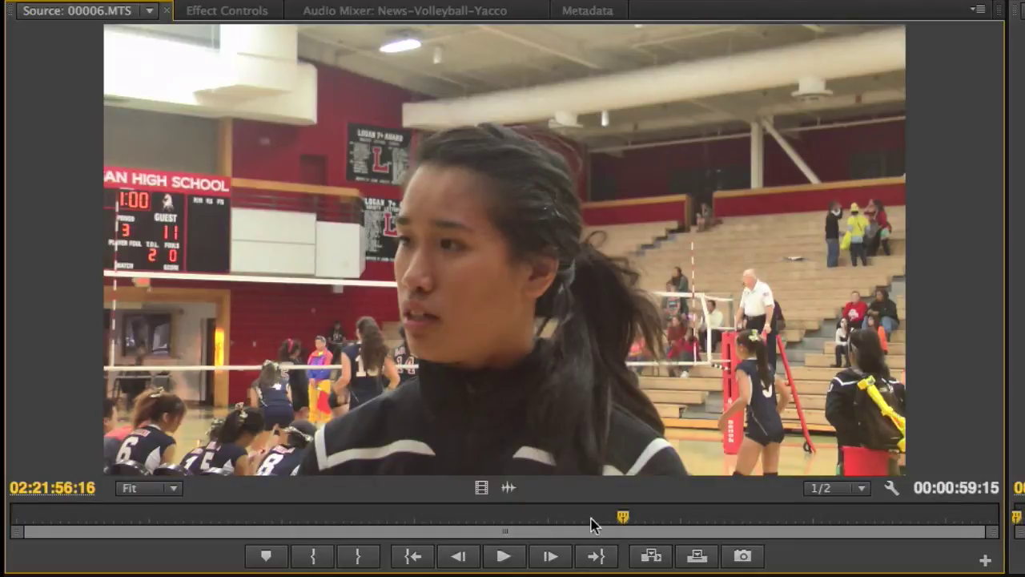
Scrub and play the 00006.MTS interview, parking the playhead at 02:21:34:07.
{"action": "left_click_drag", "start_coordinate": [623, 516], "coordinate": [604, 516]}
{"action": "left_click", "coordinate": [115, 519]}
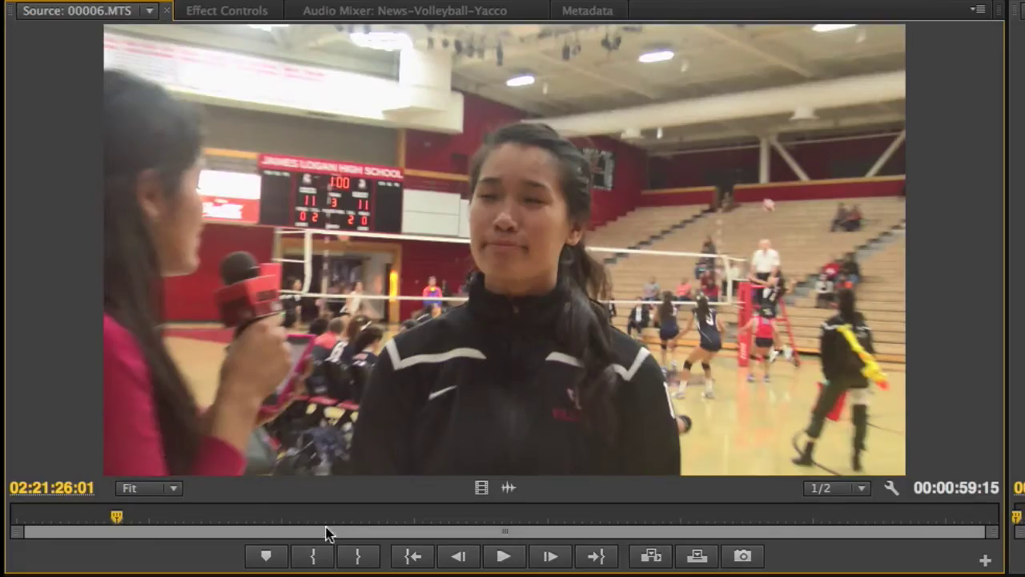
{"action": "left_click", "coordinate": [499, 557]}
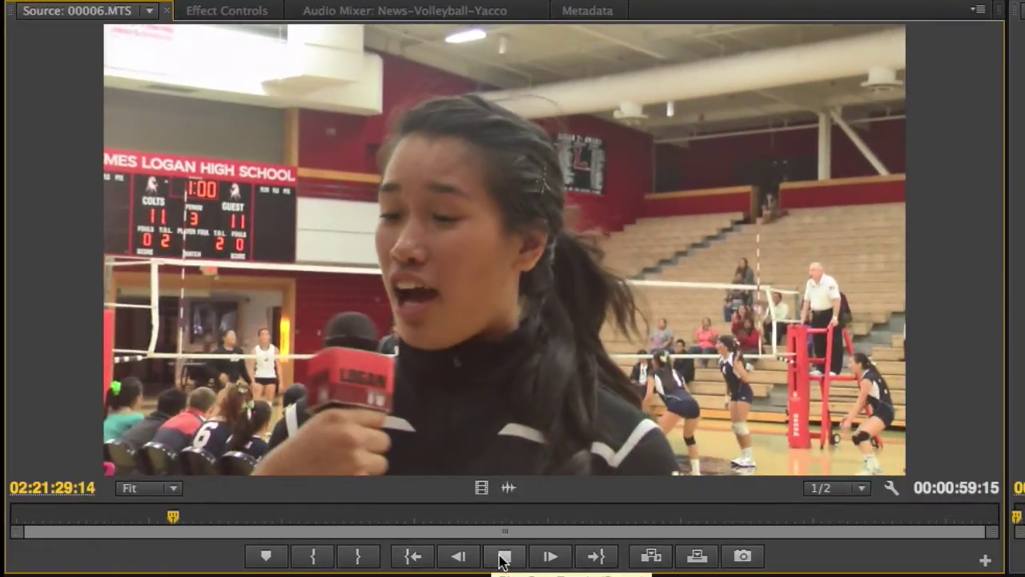
{"action": "left_click", "coordinate": [502, 557]}
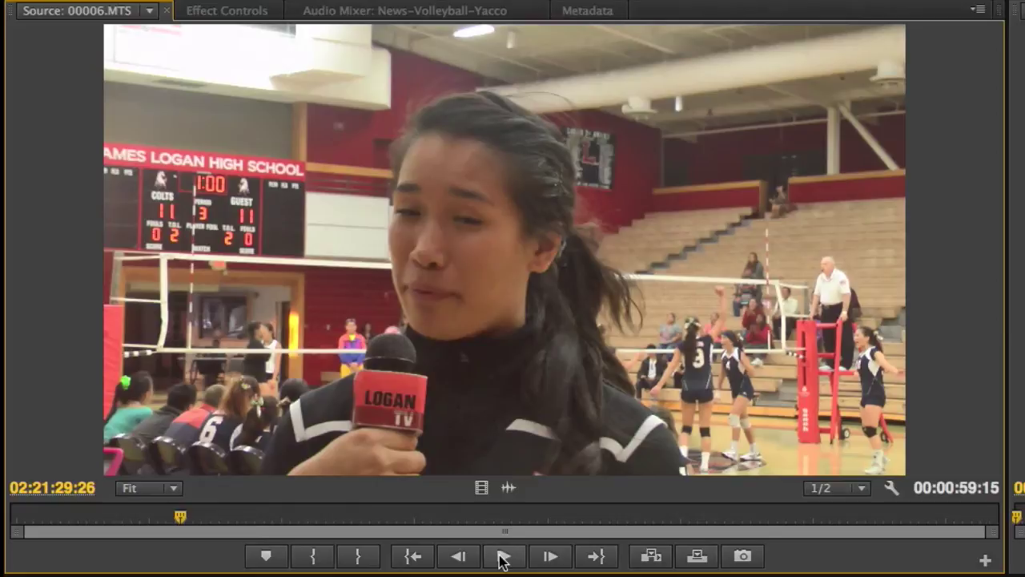
{"action": "left_click", "coordinate": [502, 556]}
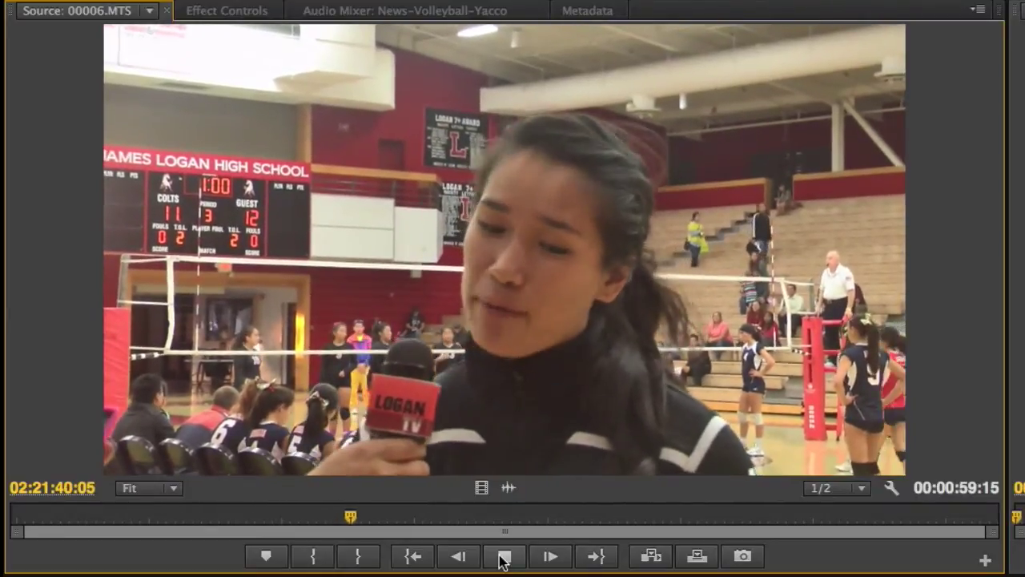
{"action": "left_click", "coordinate": [503, 559]}
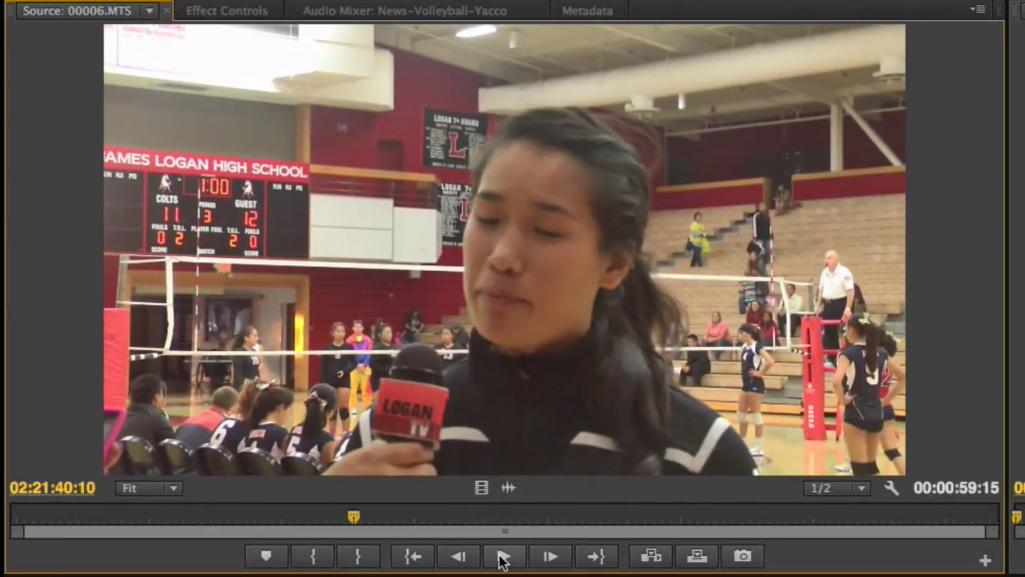
{"action": "left_click_drag", "start_coordinate": [354, 517], "coordinate": [243, 518]}
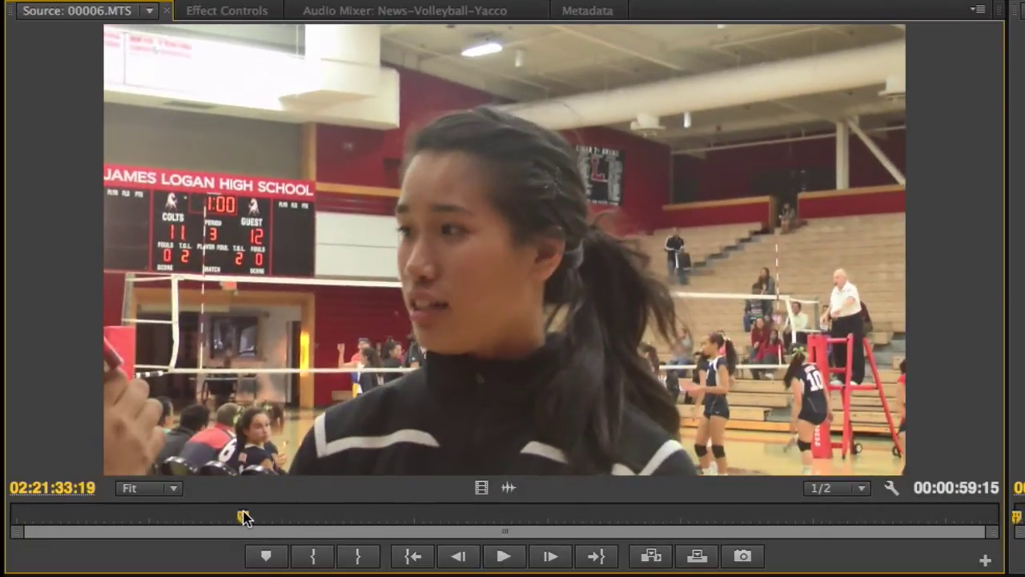
{"action": "left_click", "coordinate": [502, 556]}
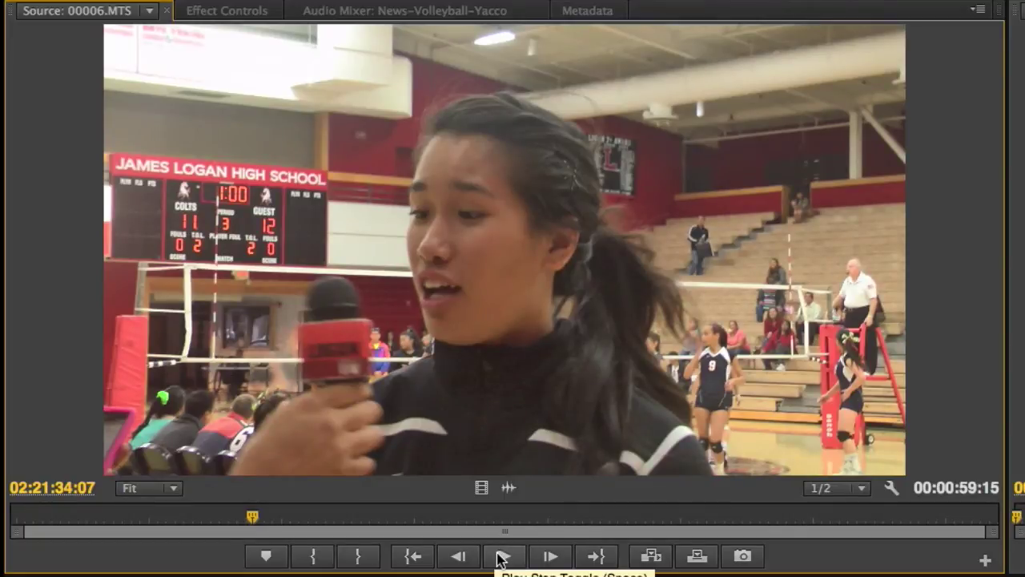
Mark the answer with an In point at 02:21:34:07 and an Out point where it ends.
{"action": "key", "text": "i"}
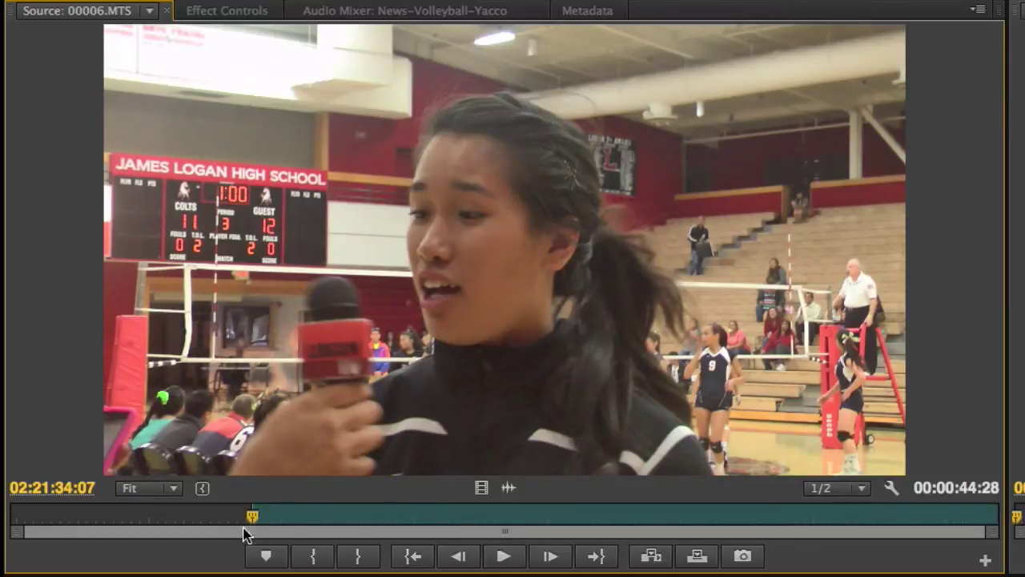
{"action": "left_click", "coordinate": [502, 557]}
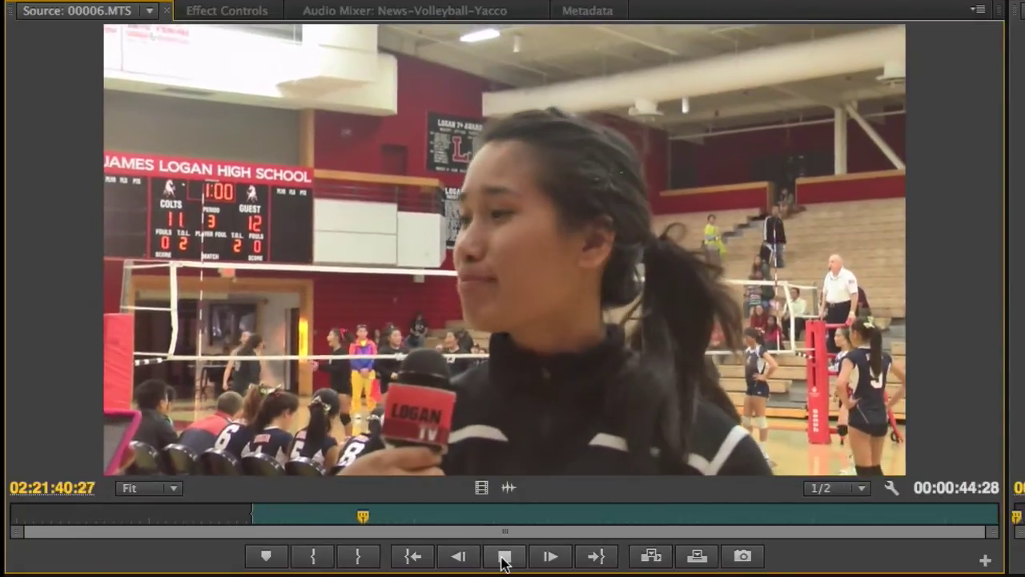
{"action": "left_click", "coordinate": [504, 563]}
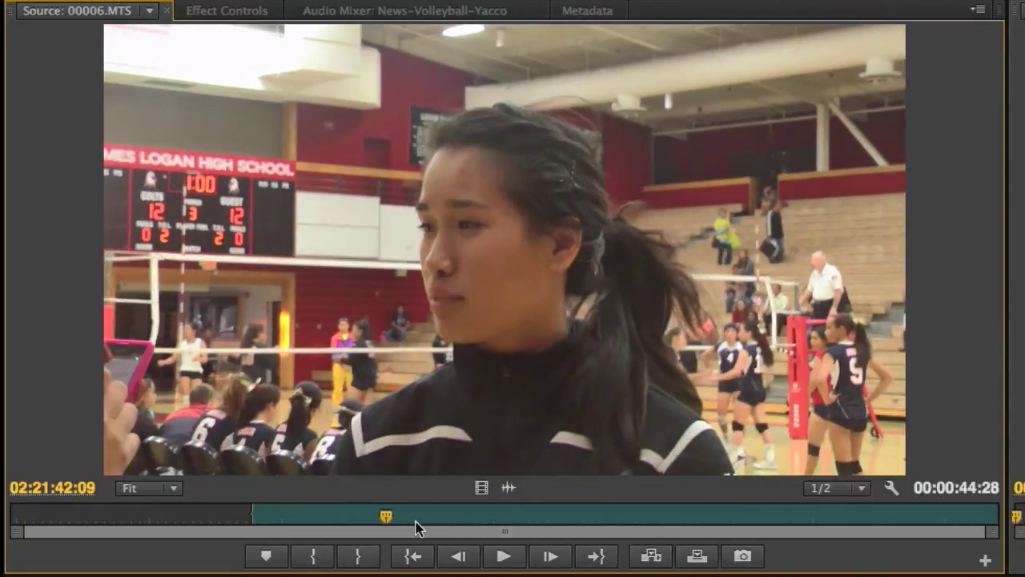
{"action": "left_click_drag", "start_coordinate": [386, 514], "coordinate": [374, 520]}
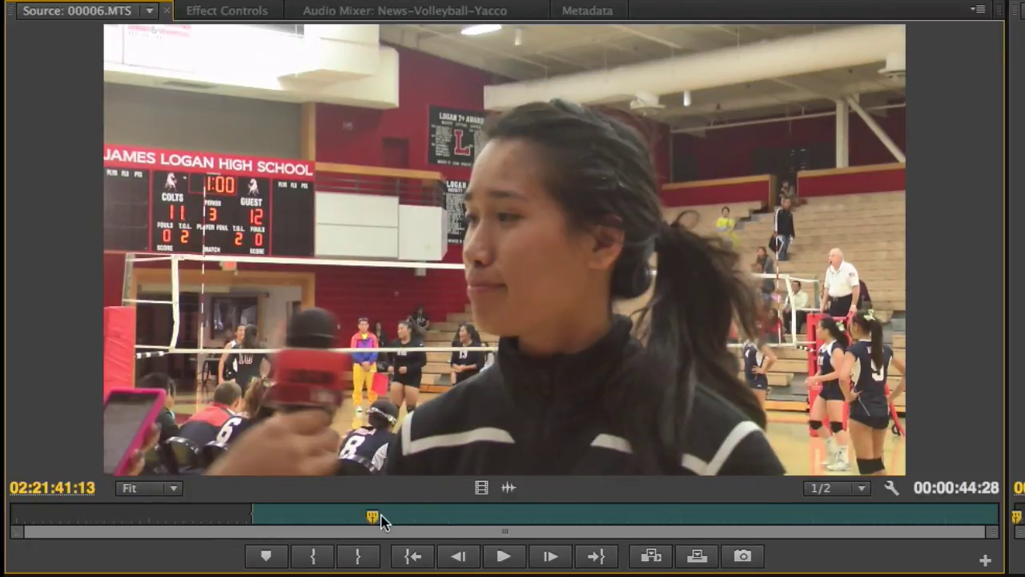
{"action": "key", "text": "o"}
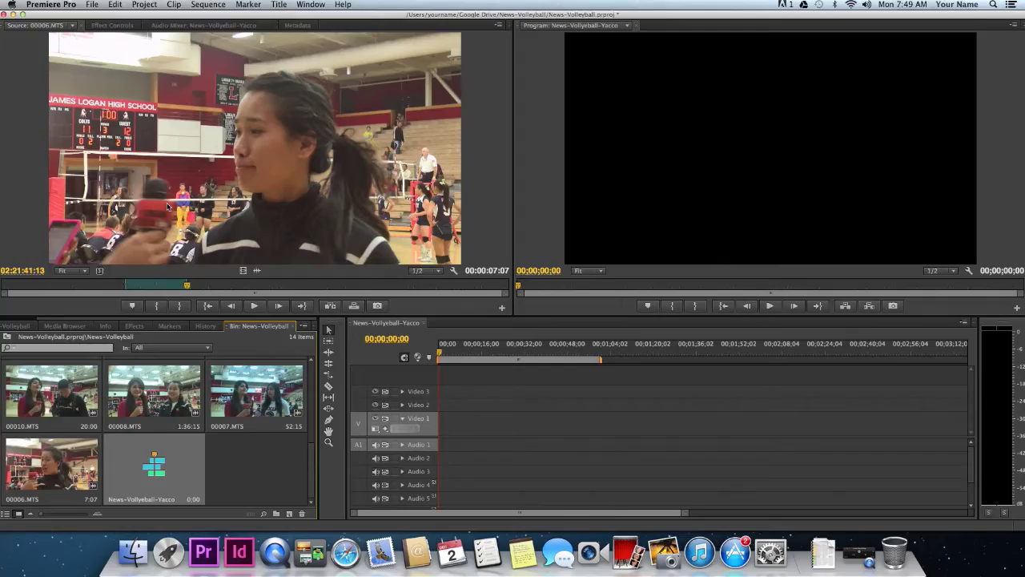
Drag the marked excerpt onto Video 1 and change the sequence settings to match 00006.MTS.
{"action": "left_click", "coordinate": [168, 207]}
{"action": "left_click_drag", "start_coordinate": [168, 207], "coordinate": [449, 423]}
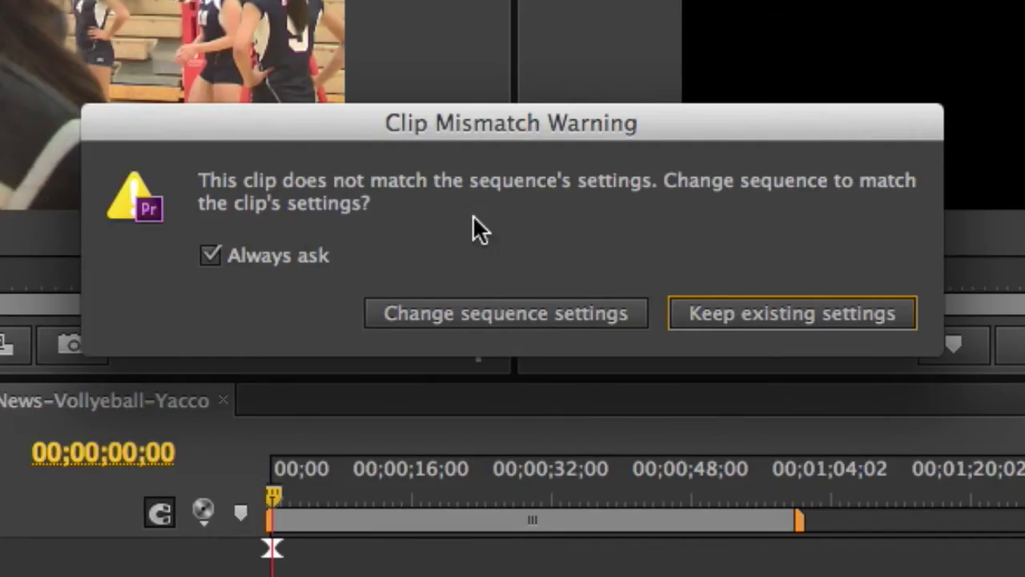
{"action": "left_click", "coordinate": [405, 312]}
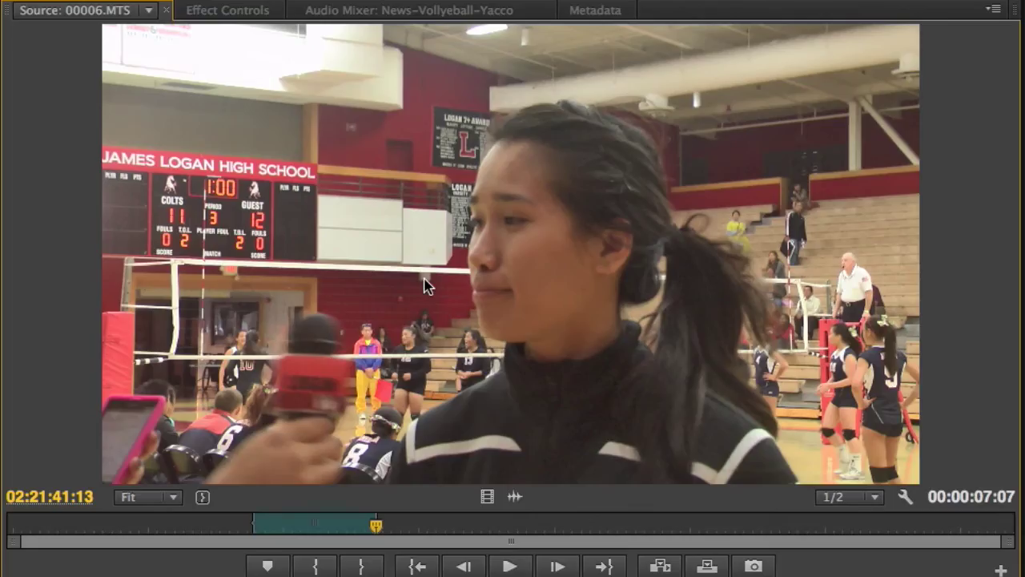
Mark the next short answer with In and Out points and add it to the sequence.
{"action": "left_click", "coordinate": [510, 566]}
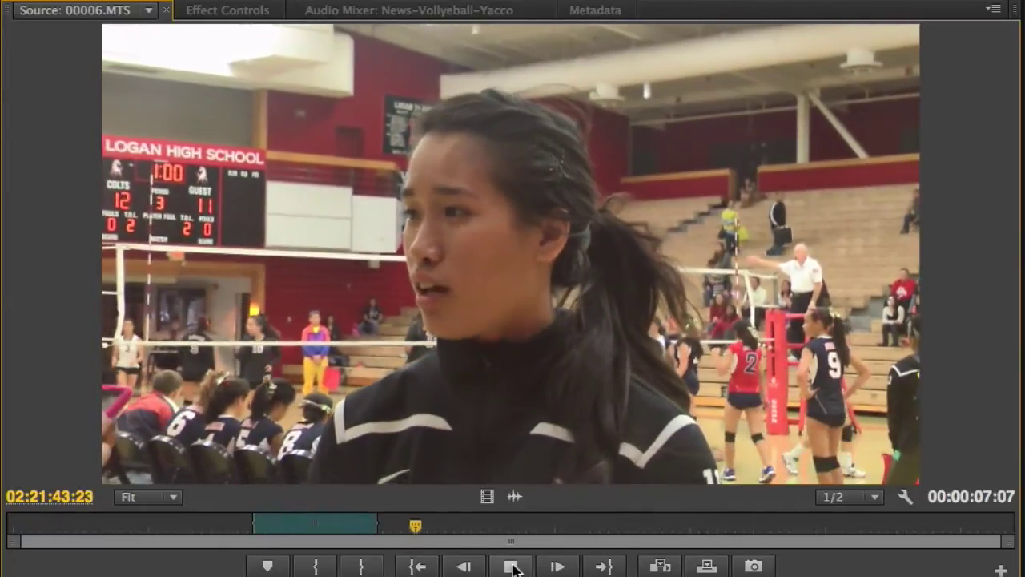
{"action": "left_click", "coordinate": [511, 567]}
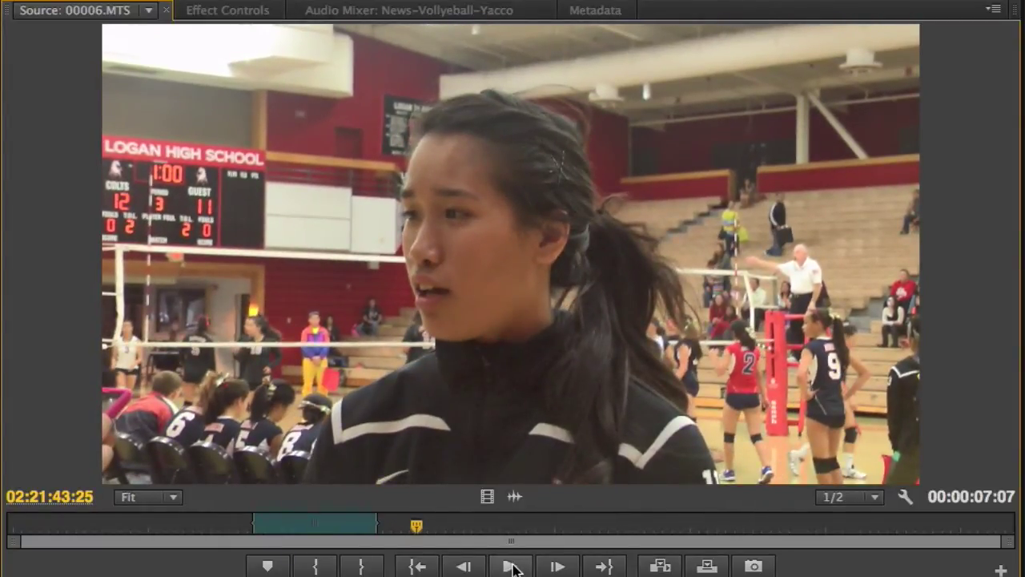
{"action": "key", "text": "i"}
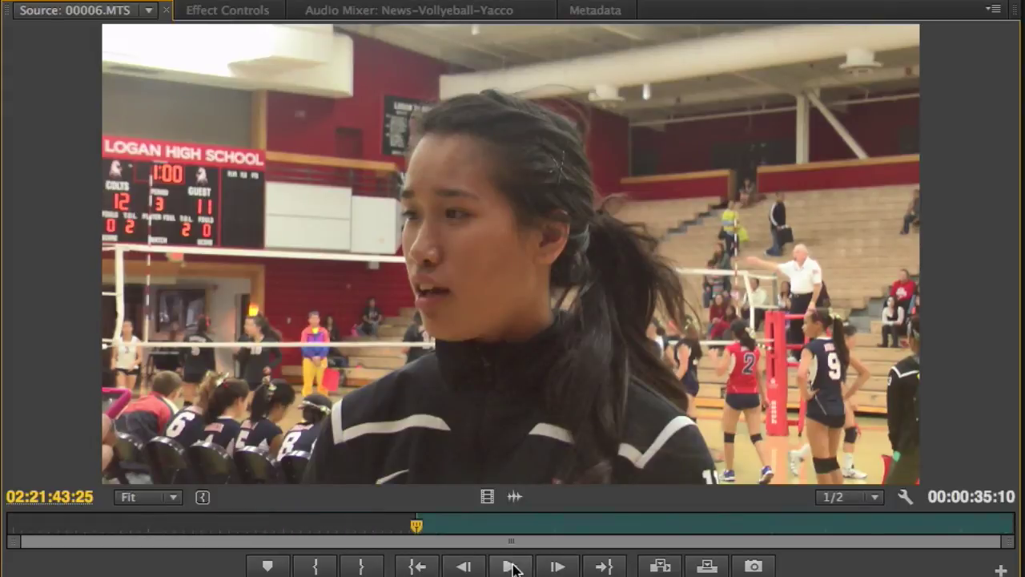
{"action": "left_click", "coordinate": [511, 566]}
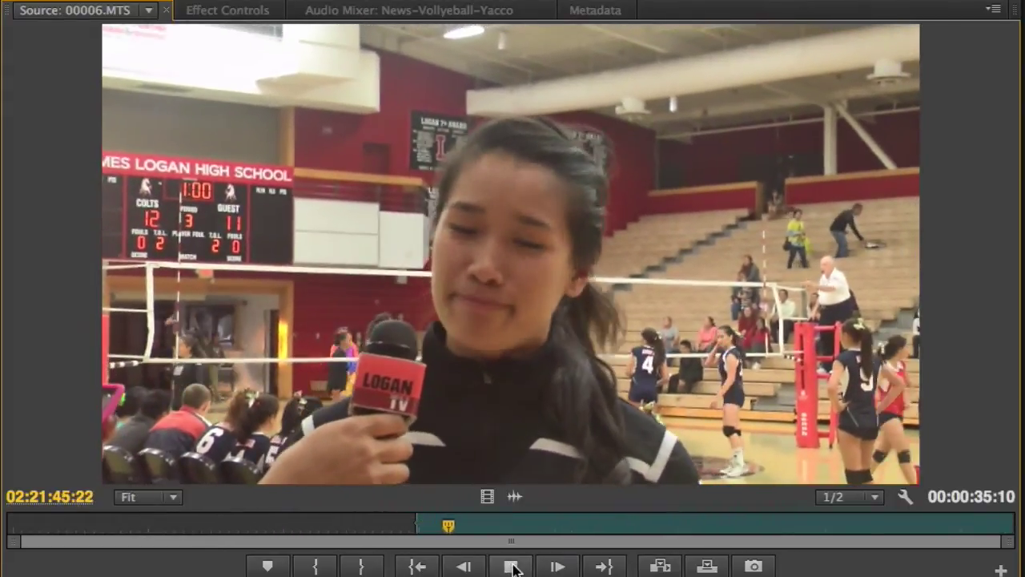
{"action": "left_click", "coordinate": [511, 566]}
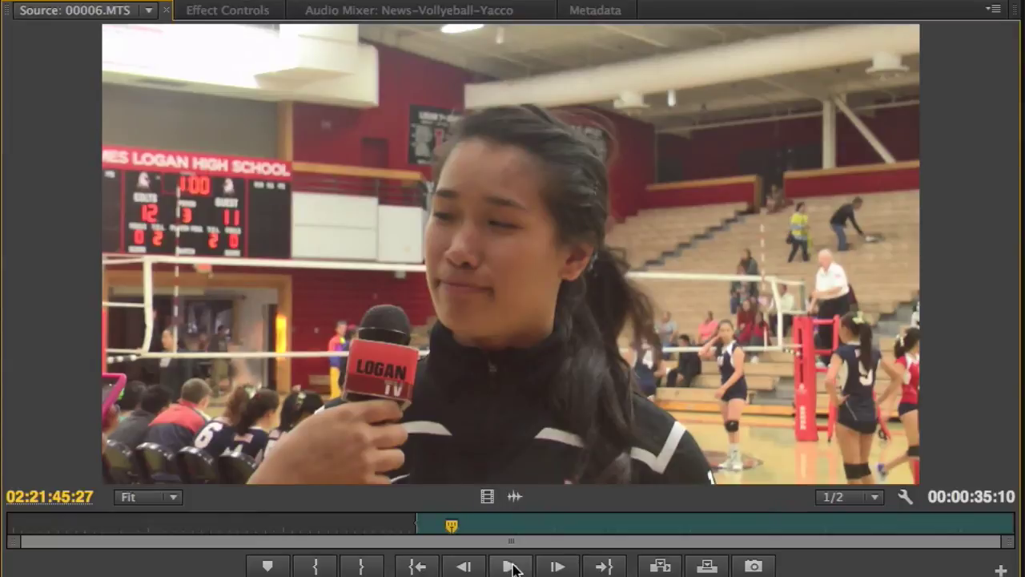
{"action": "key", "text": "o"}
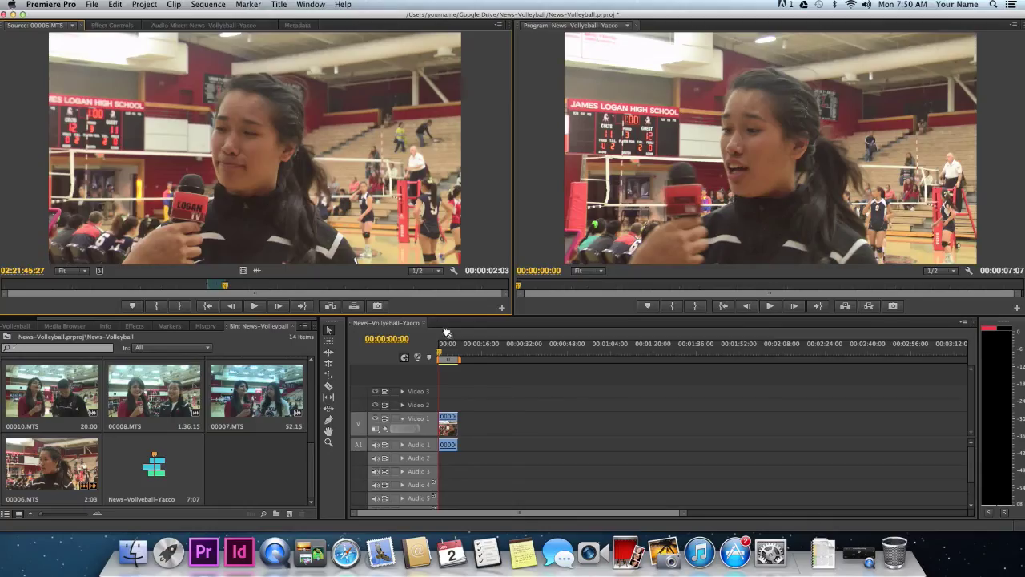
{"action": "left_click_drag", "start_coordinate": [447, 332], "coordinate": [468, 437]}
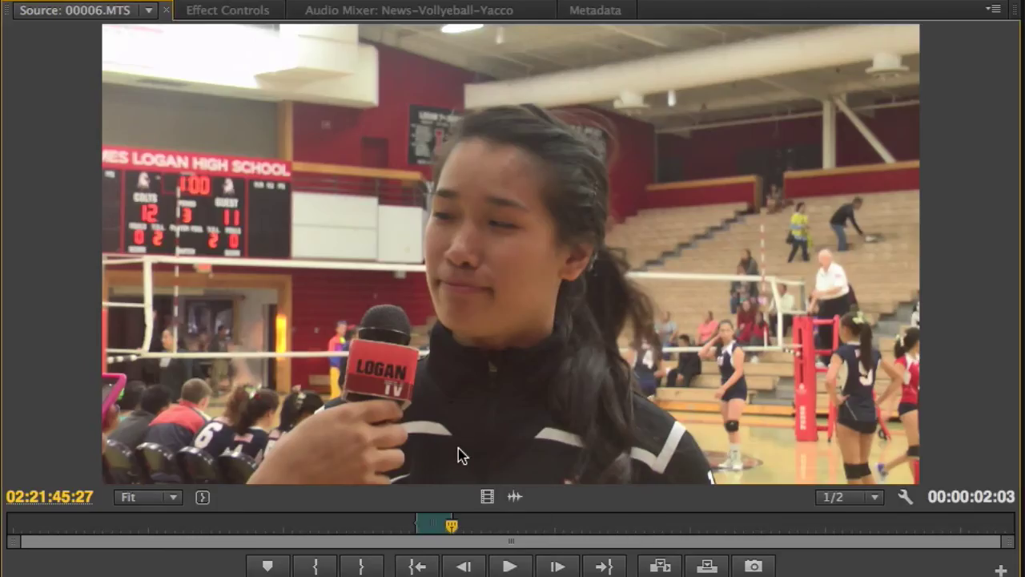
Mark a third answer from a new In point and append it to the sequence's end.
{"action": "left_click", "coordinate": [510, 567]}
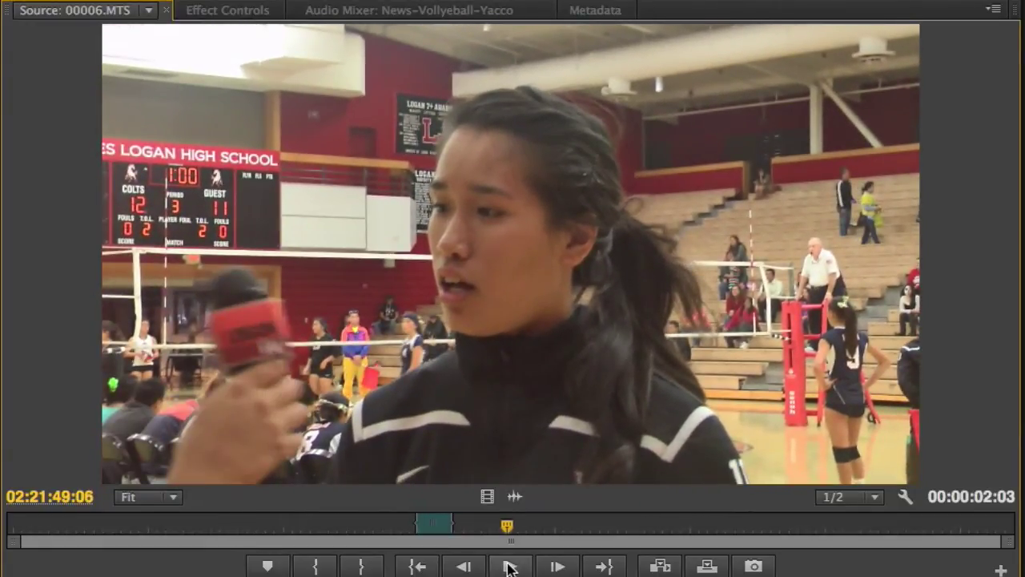
{"action": "key", "text": "i"}
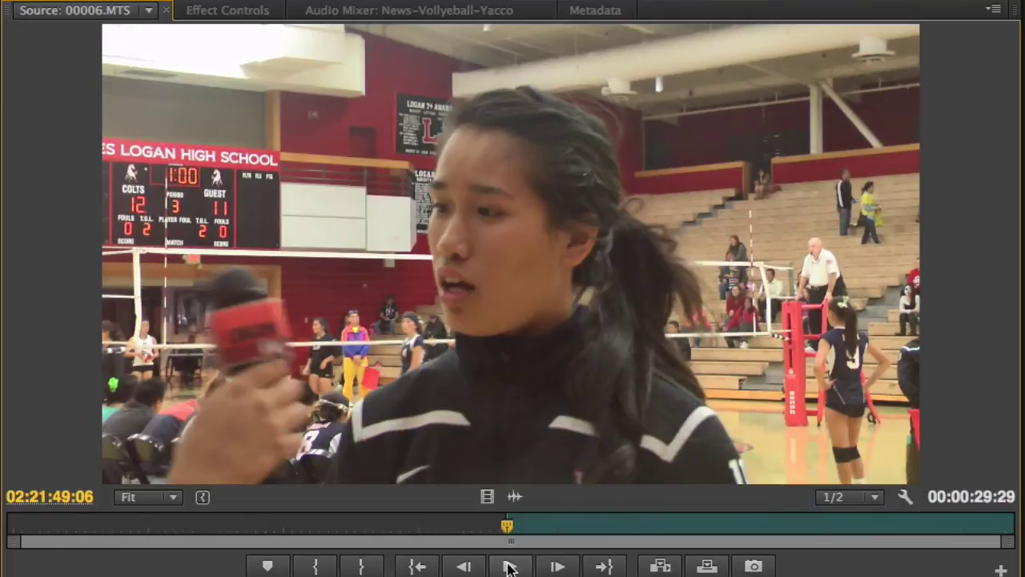
{"action": "left_click", "coordinate": [508, 566]}
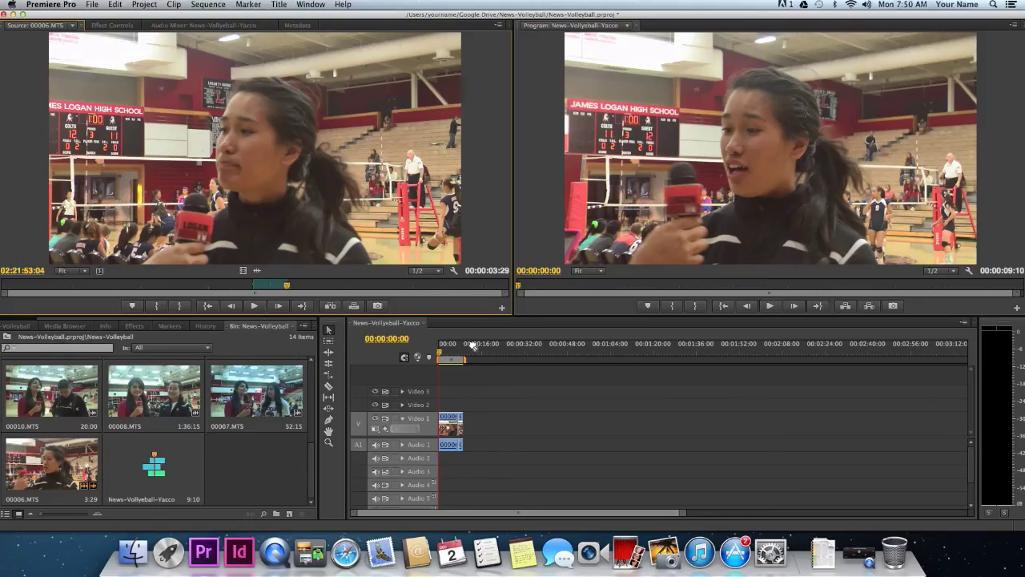
{"action": "left_click_drag", "start_coordinate": [473, 345], "coordinate": [475, 431]}
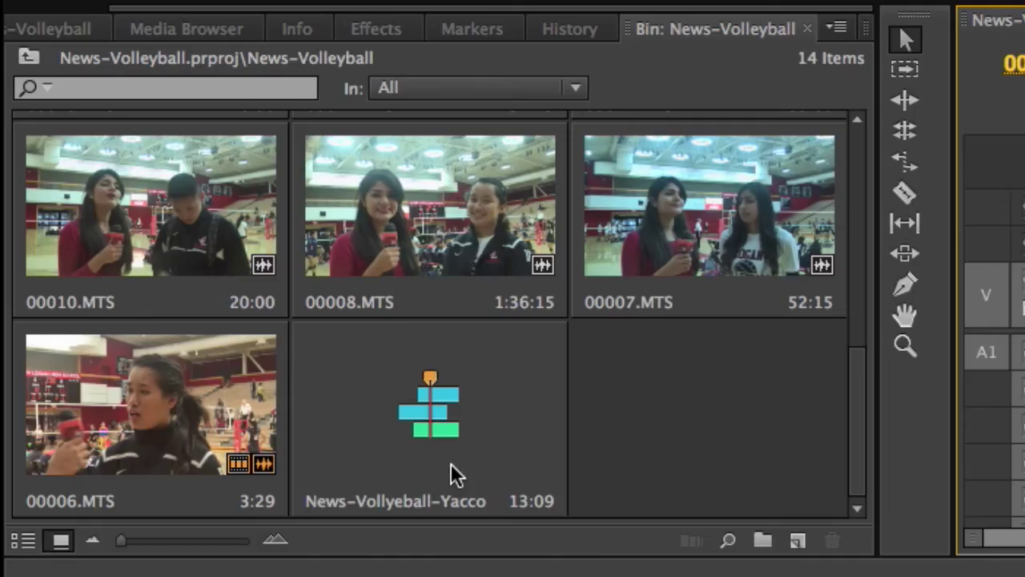
Go back to the project root and select the News-Volleyball-3 folder.
{"action": "left_click", "coordinate": [670, 265]}
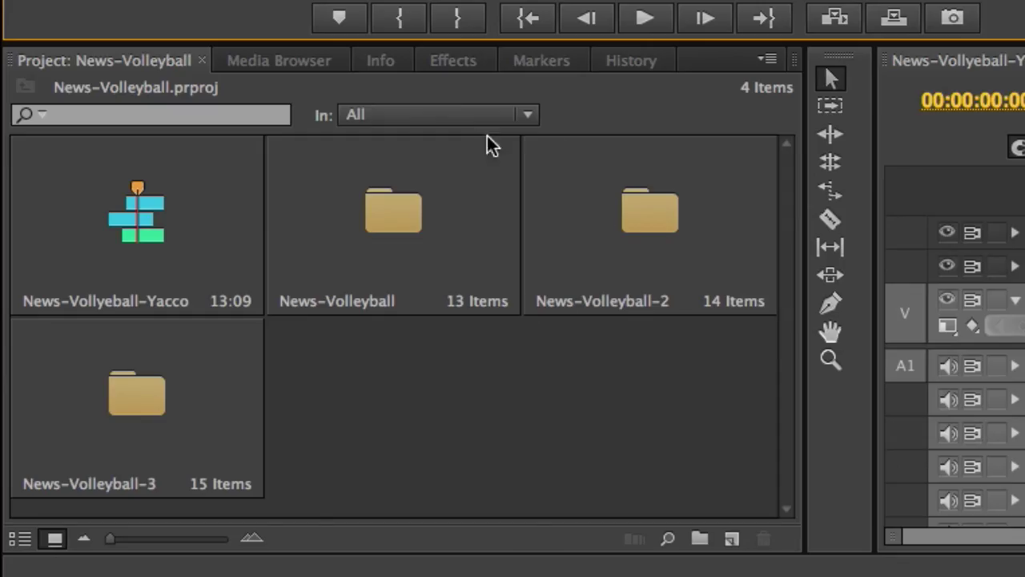
{"action": "left_click", "coordinate": [448, 209]}
{"action": "left_click", "coordinate": [581, 205]}
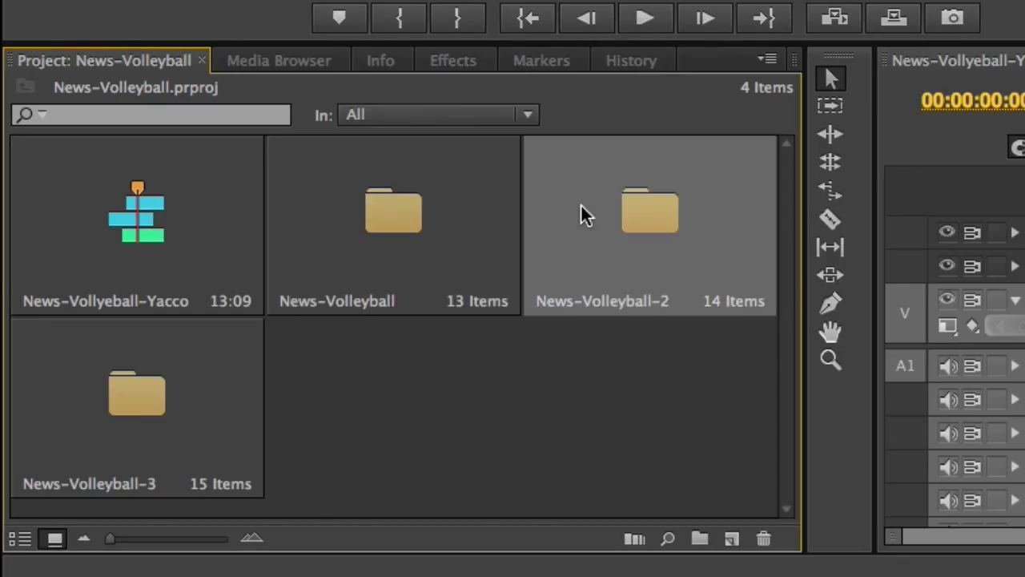
{"action": "left_click", "coordinate": [137, 393]}
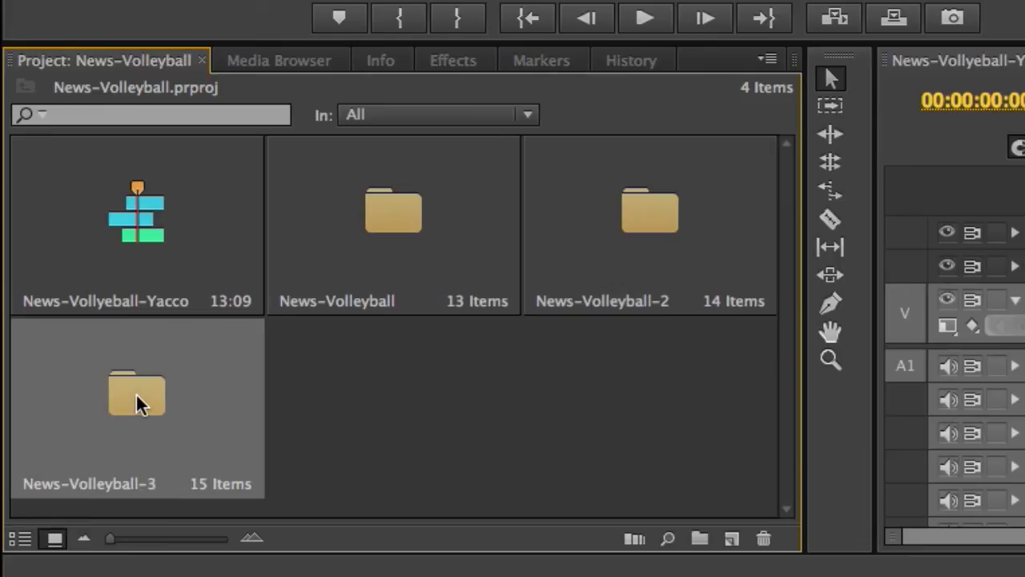